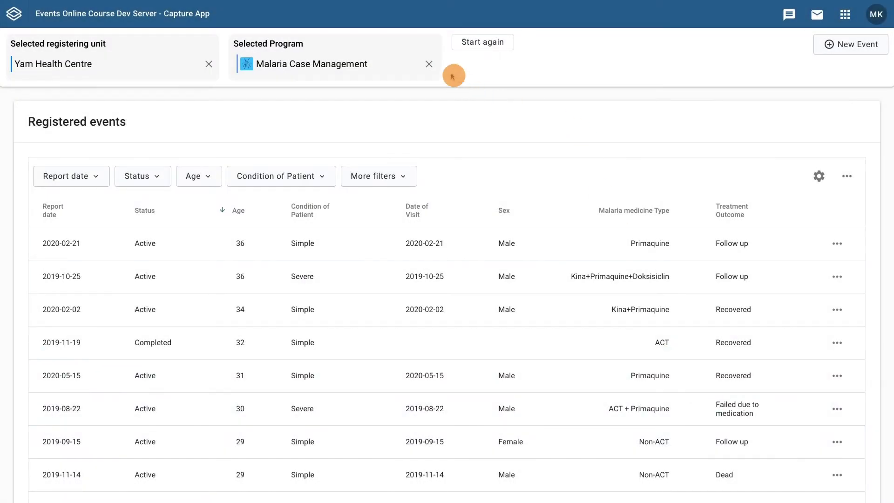
Clear the Malaria Case Management program selection to show Yam Health Centre's program list
left_click(426, 65)
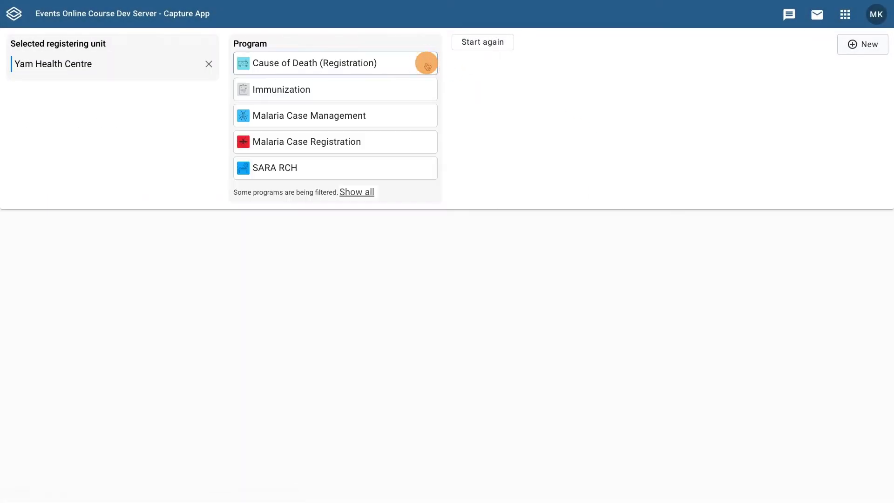
Select the SARA RCH program and start a new event for it
left_click(412, 170)
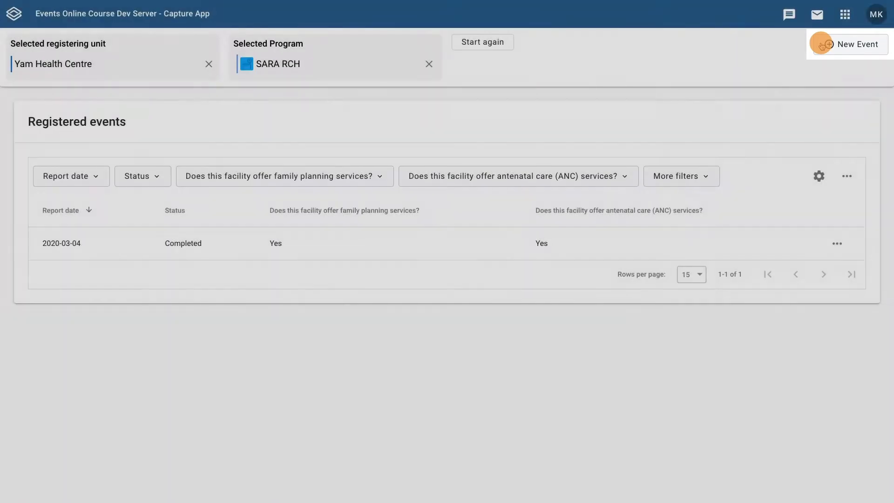
left_click(821, 45)
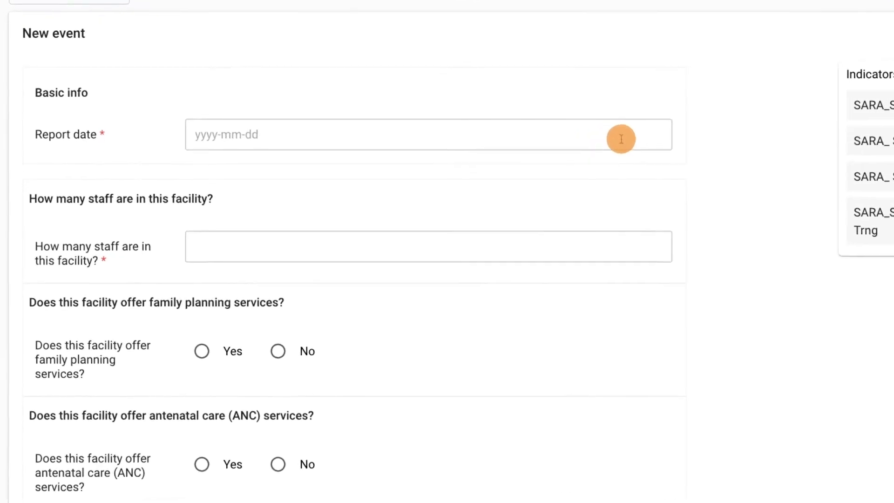
Set the new event's report date to 2020-03-12 using the calendar
left_click(626, 135)
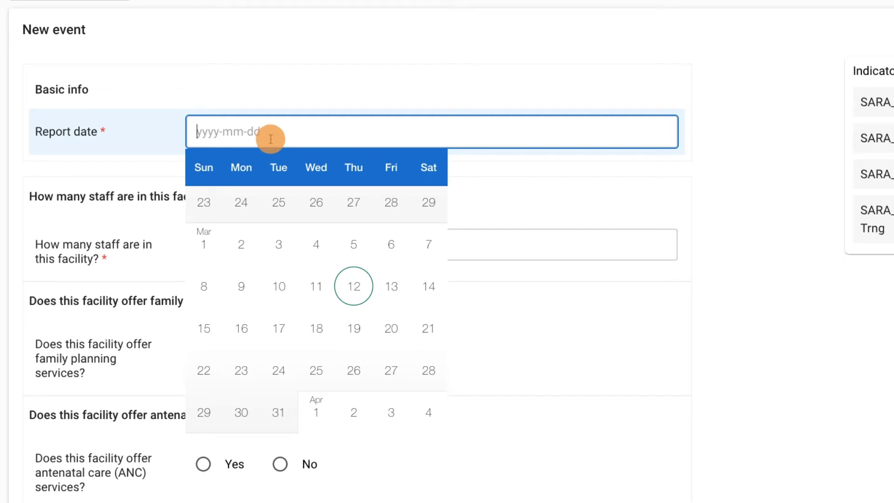
left_click(354, 286)
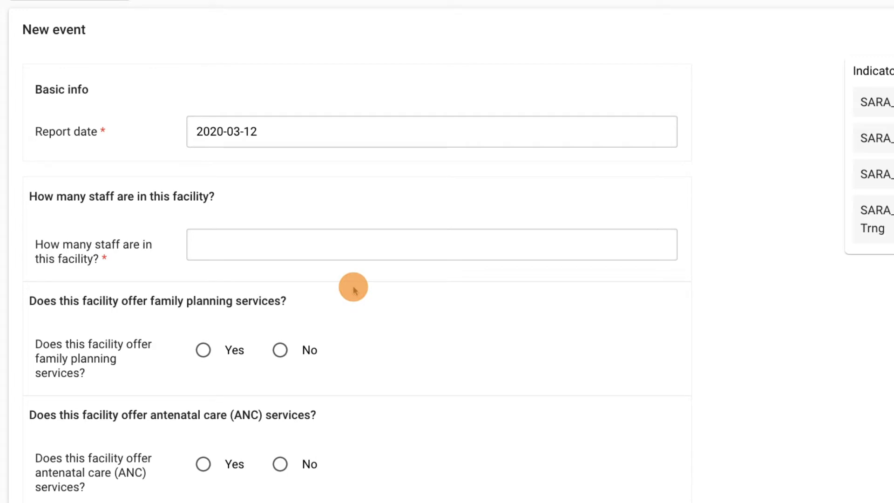
Replace the invalid staff count 'ten' with the number 10
left_click(353, 248)
type("ten")
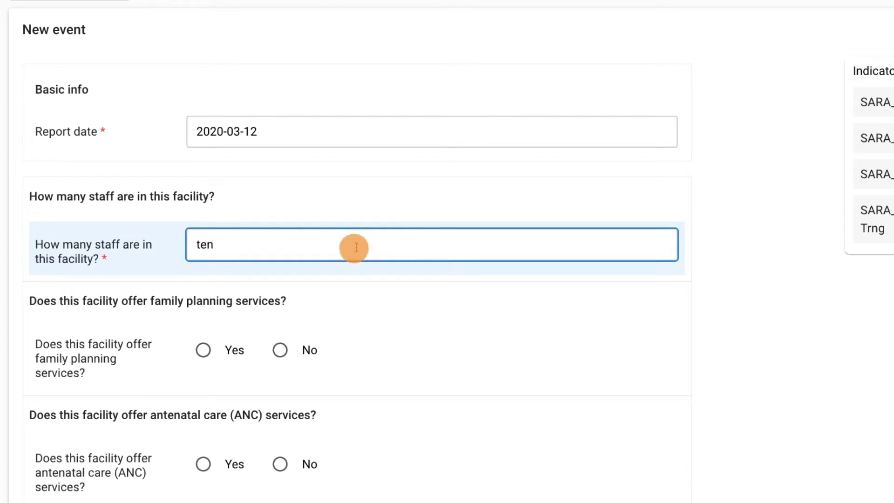
left_click(156, 255)
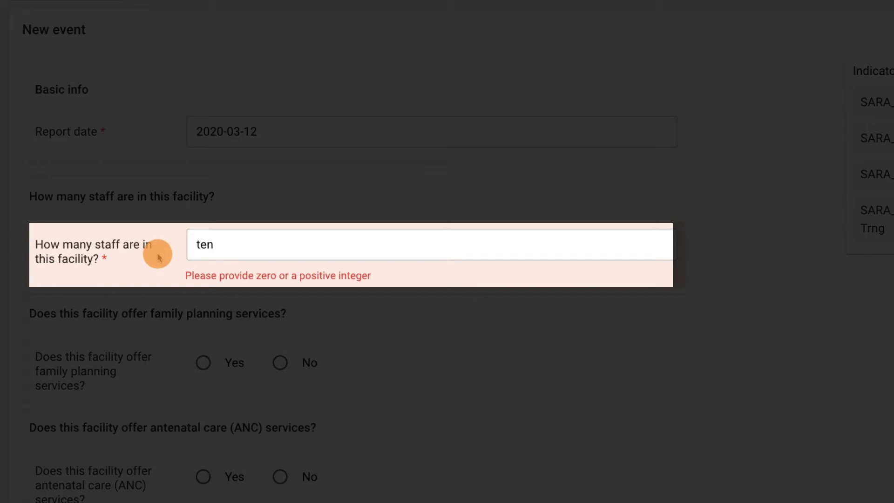
left_click_drag(250, 245, 189, 245)
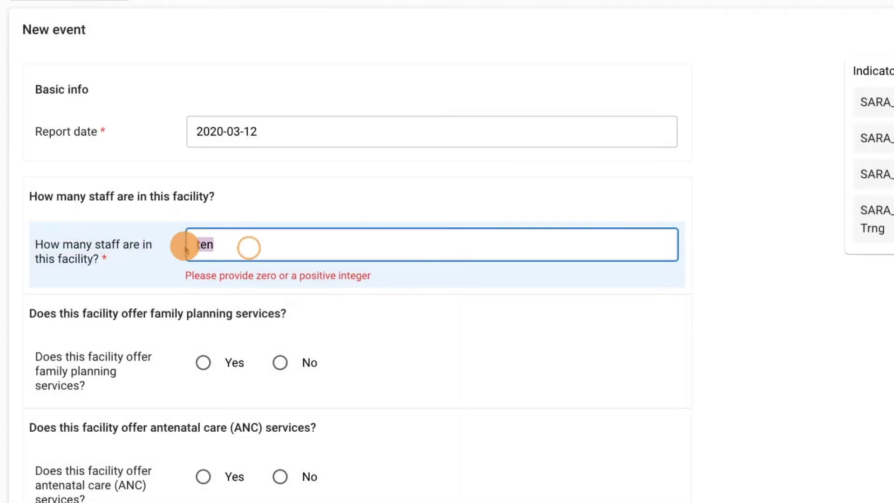
key("BackSpace")
type("10")
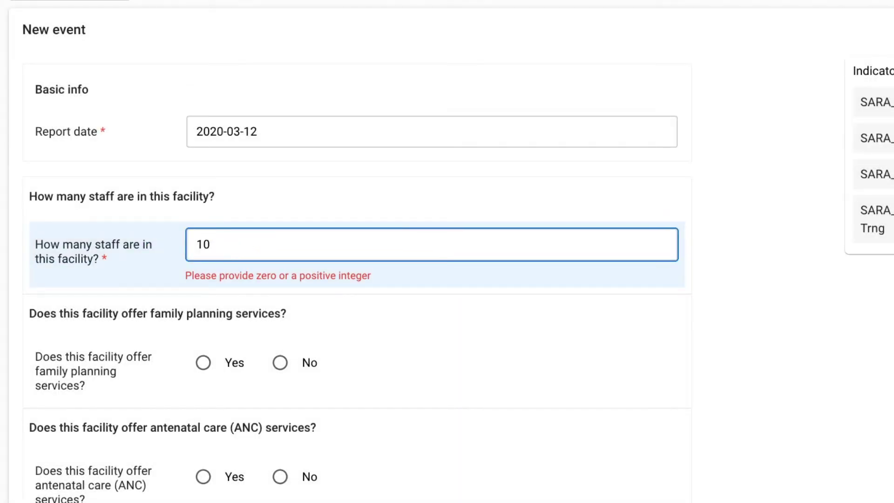
left_click(160, 254)
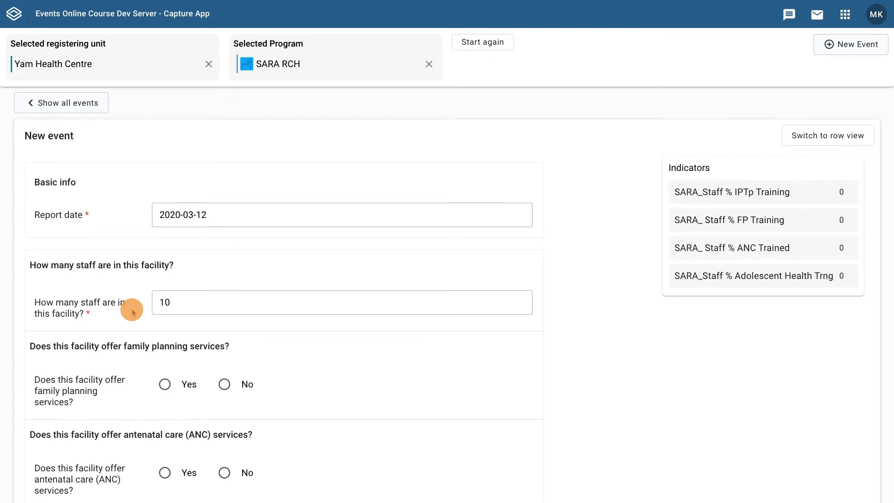
scroll(131, 311, "down", 3)
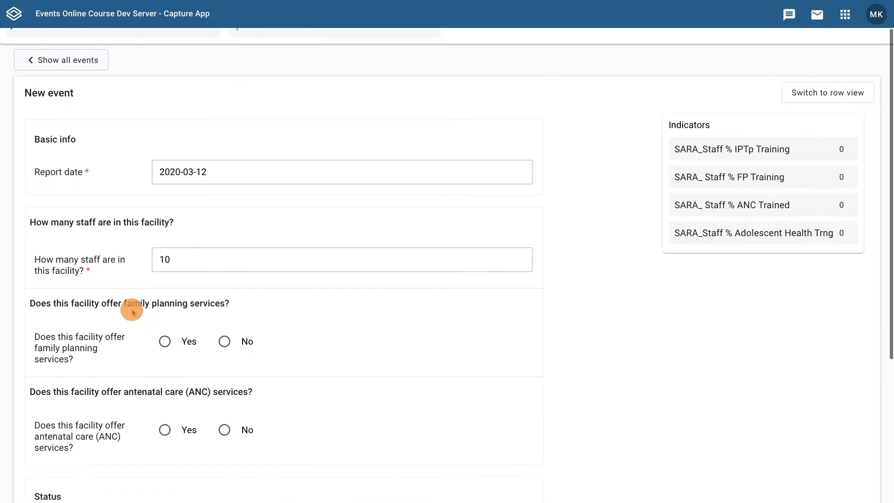
scroll(200, 283, "up", 1)
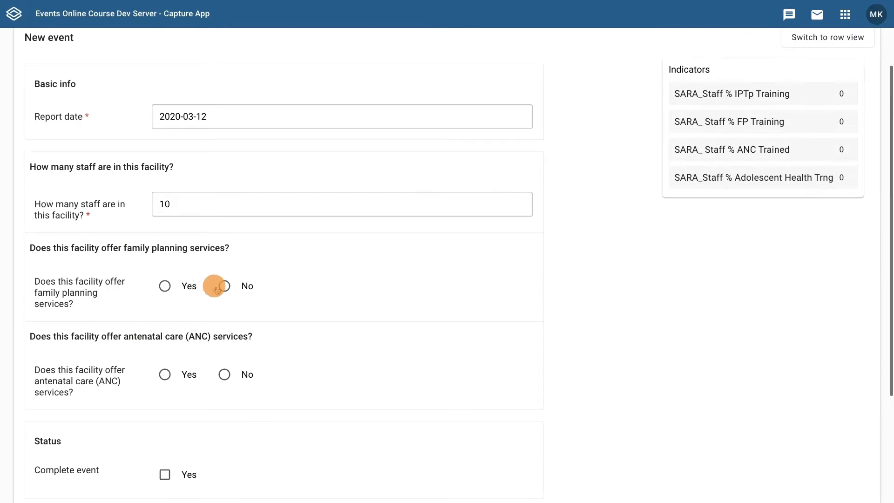
left_click(227, 288)
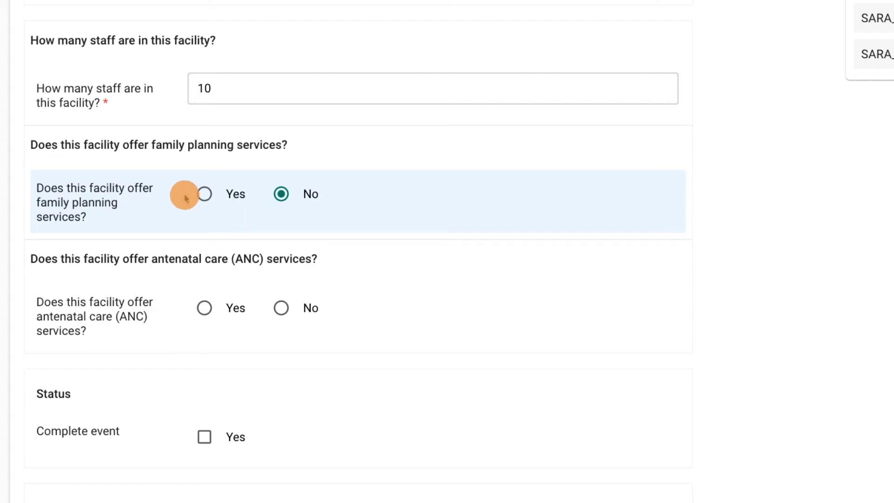
left_click(205, 194)
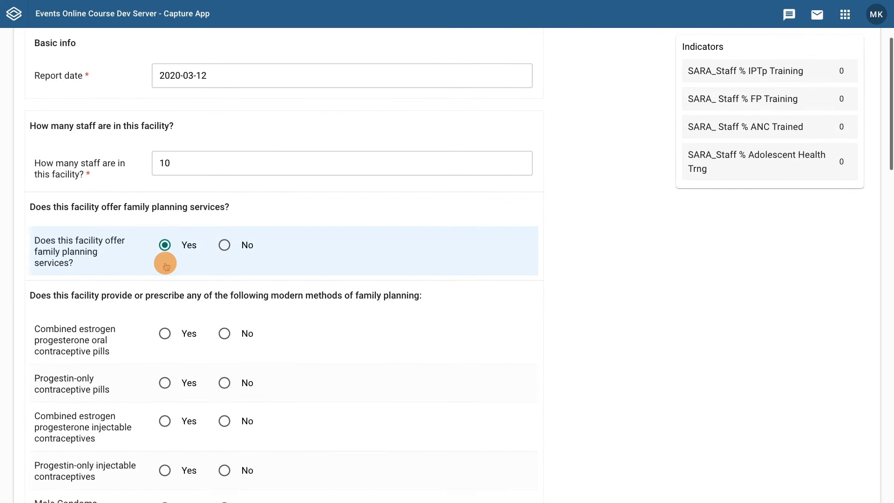
scroll(298, 263, "down", 8)
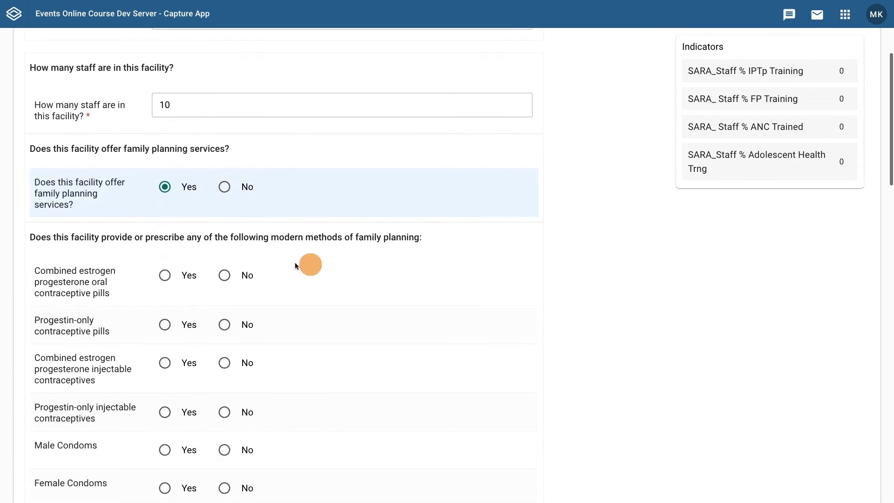
scroll(383, 272, "down", 10)
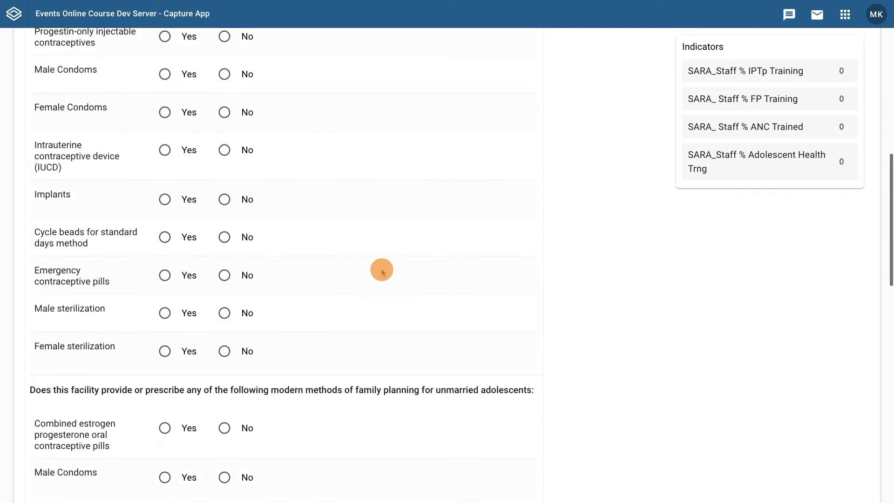
scroll(381, 272, "down", 6)
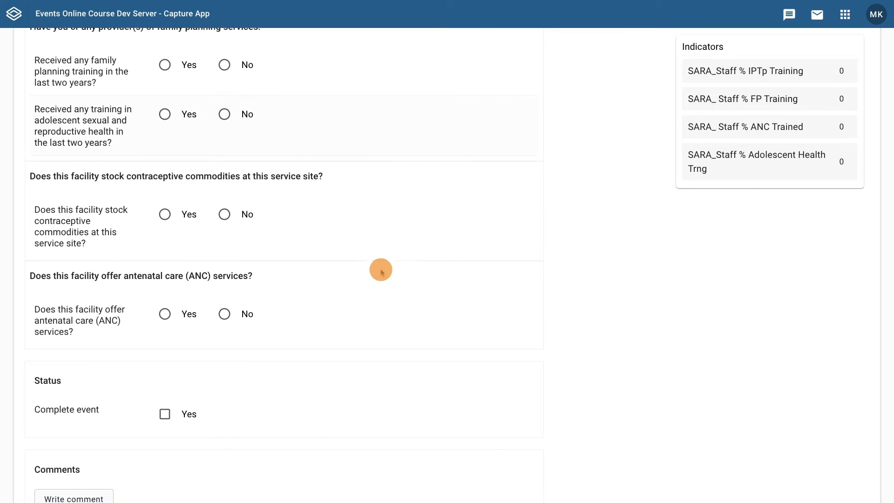
scroll(381, 272, "up", 1)
scroll(381, 272, "up", 2)
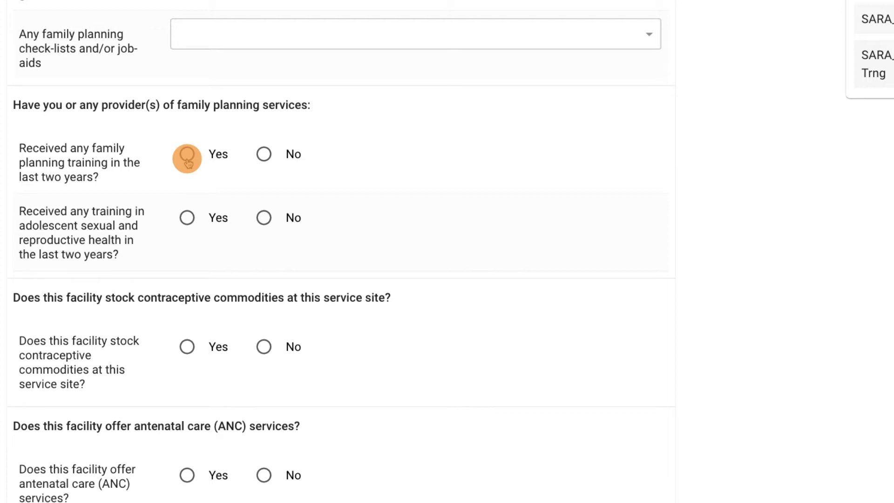
Answer Yes to family planning training received in the last two years
left_click(187, 159)
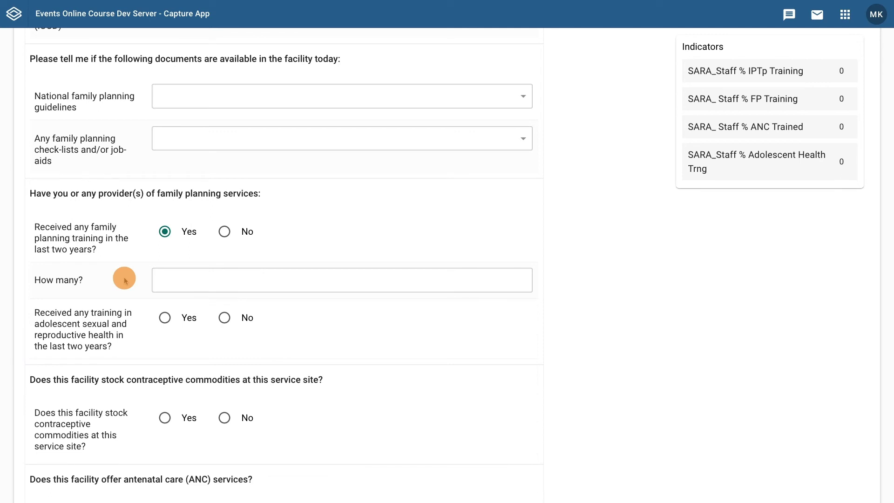
left_click(173, 281)
Enter 7 trained staff so the FP Training indicator reads 70
type("7")
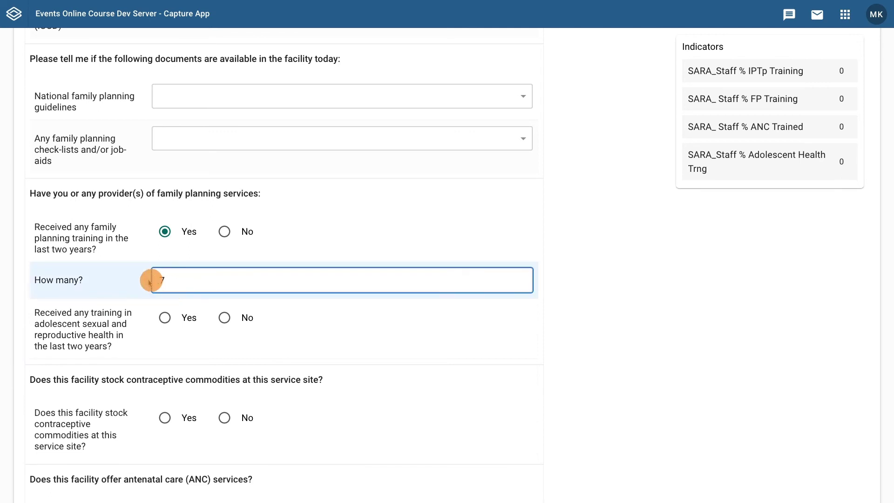
left_click(136, 280)
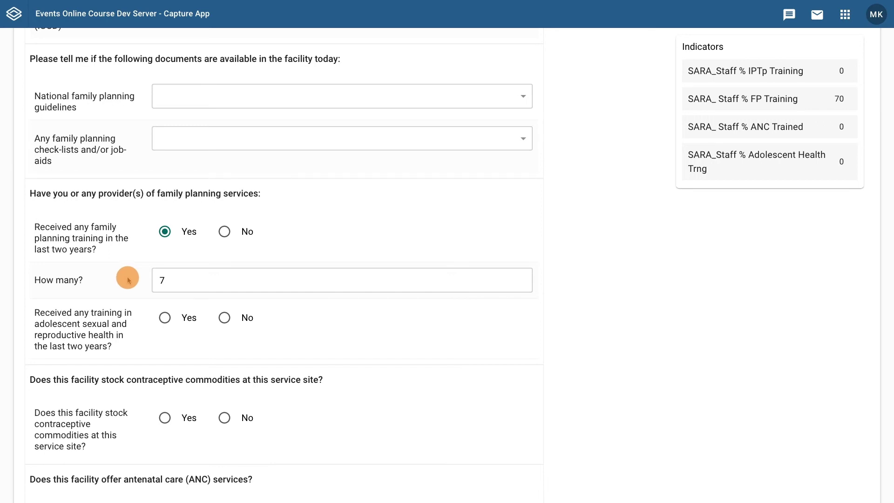
Change the staff count from 10 to 5 and check the resulting trained-staff warning
scroll(129, 280, "up", 20)
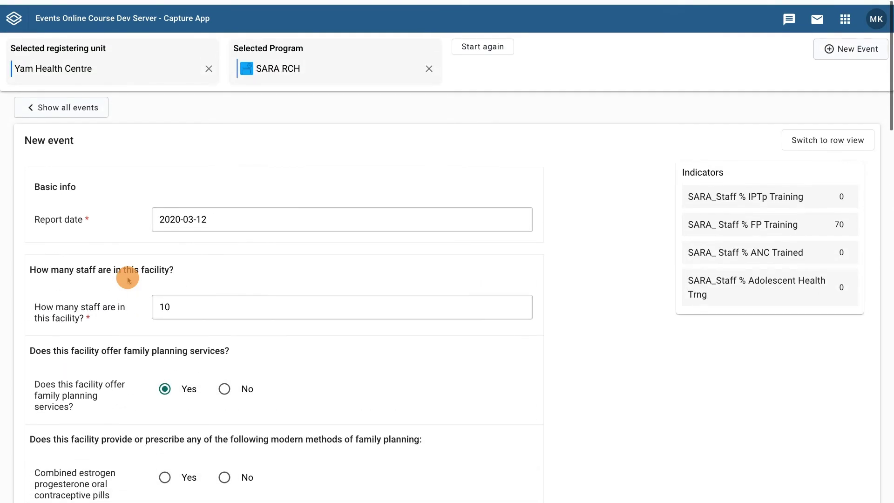
left_click(186, 302)
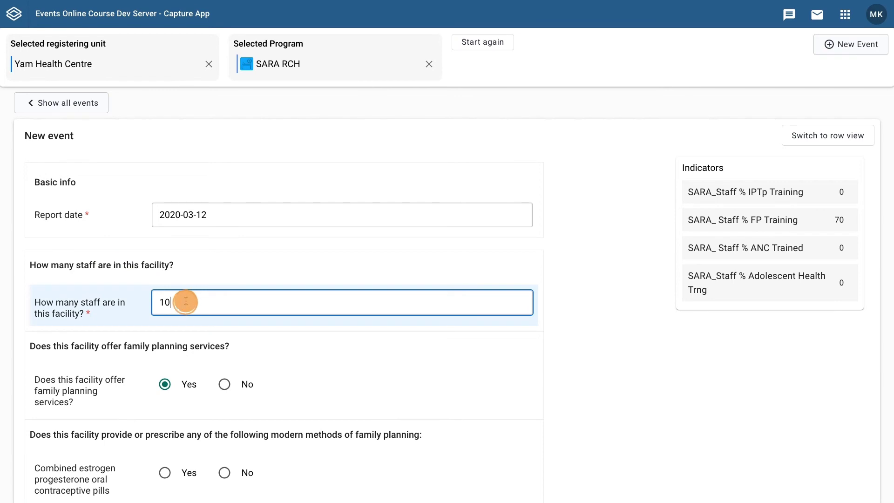
key("BackSpace")
key("BackSpace")
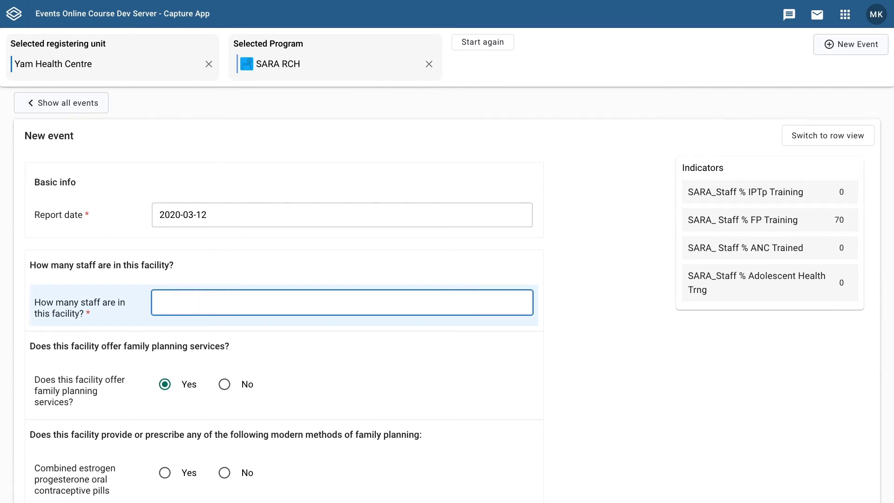
type("5")
left_click(136, 305)
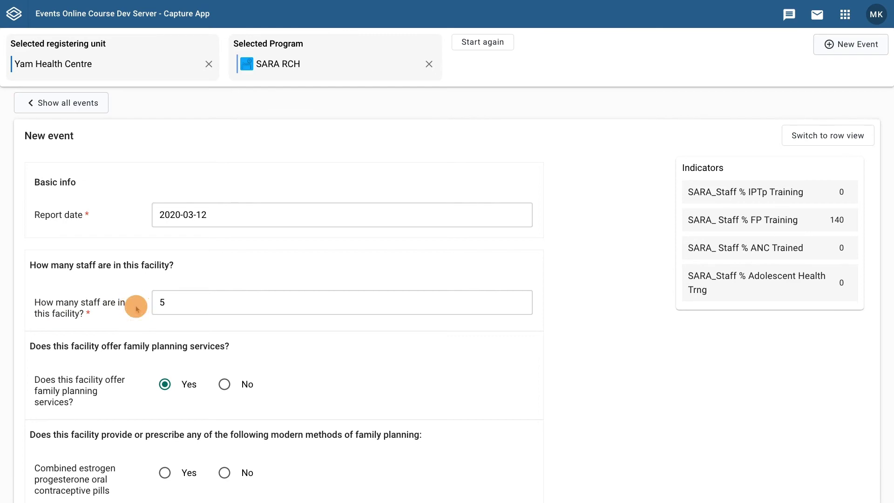
scroll(136, 308, "down", 8)
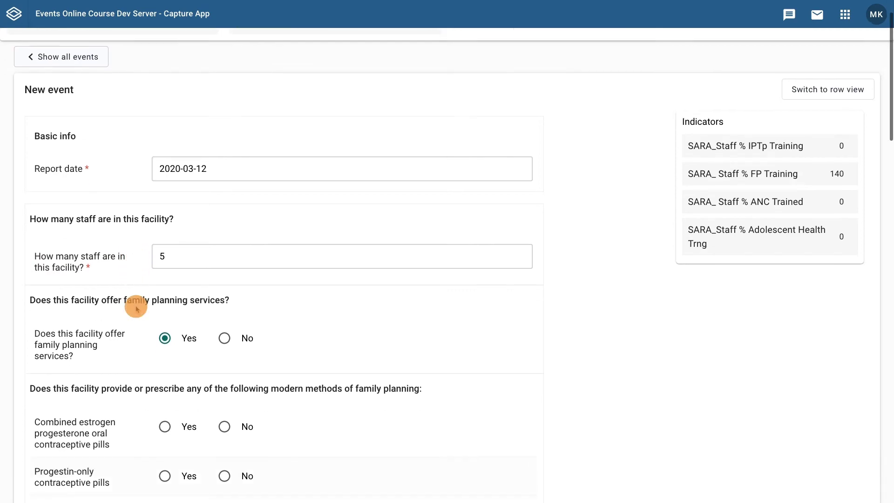
scroll(135, 308, "down", 13)
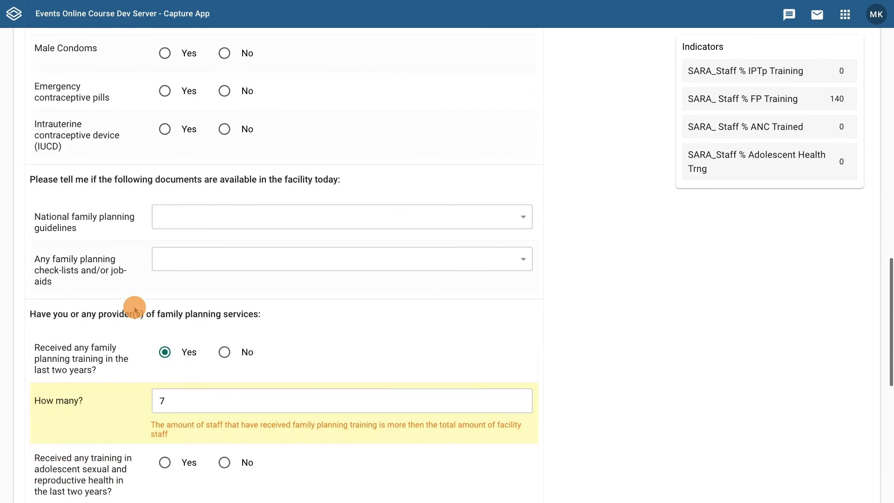
scroll(135, 308, "down", 4)
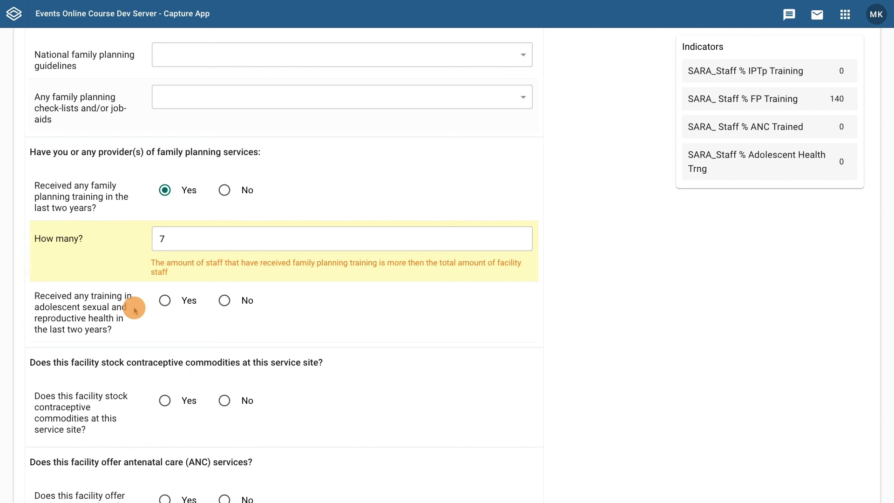
Restore the staff count to 10 and confirm FP Training is back to 70
scroll(135, 309, "up", 15)
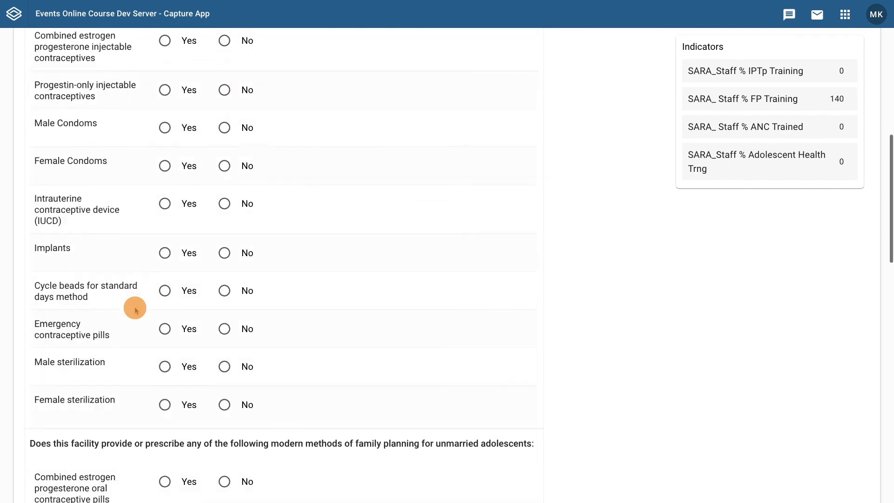
scroll(136, 310, "up", 5)
left_click(175, 304)
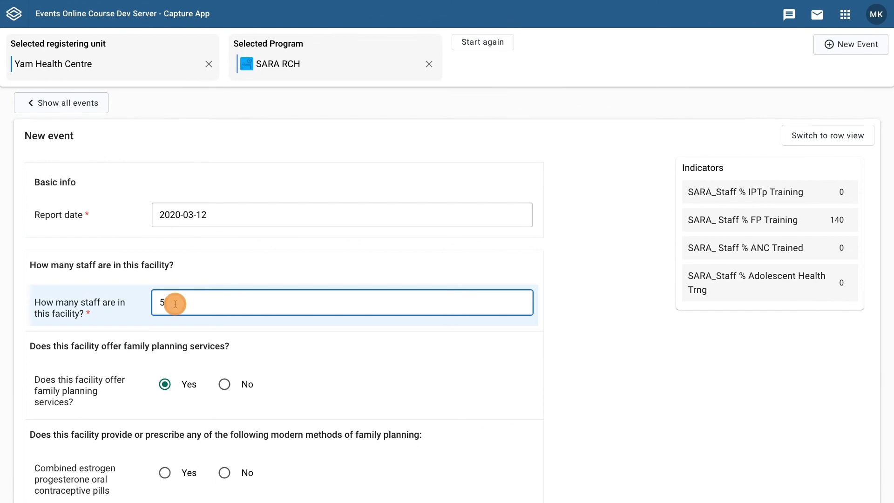
type("10")
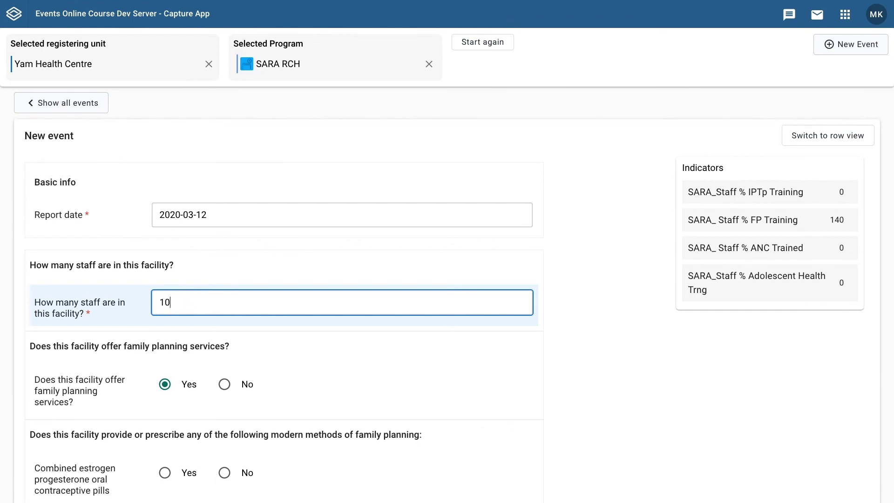
left_click(123, 309)
scroll(123, 312, "down", 10)
scroll(126, 318, "down", 1)
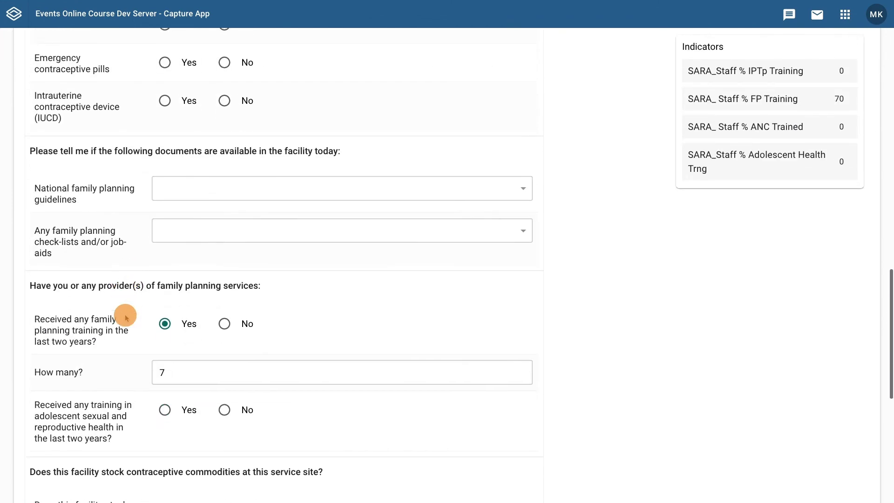